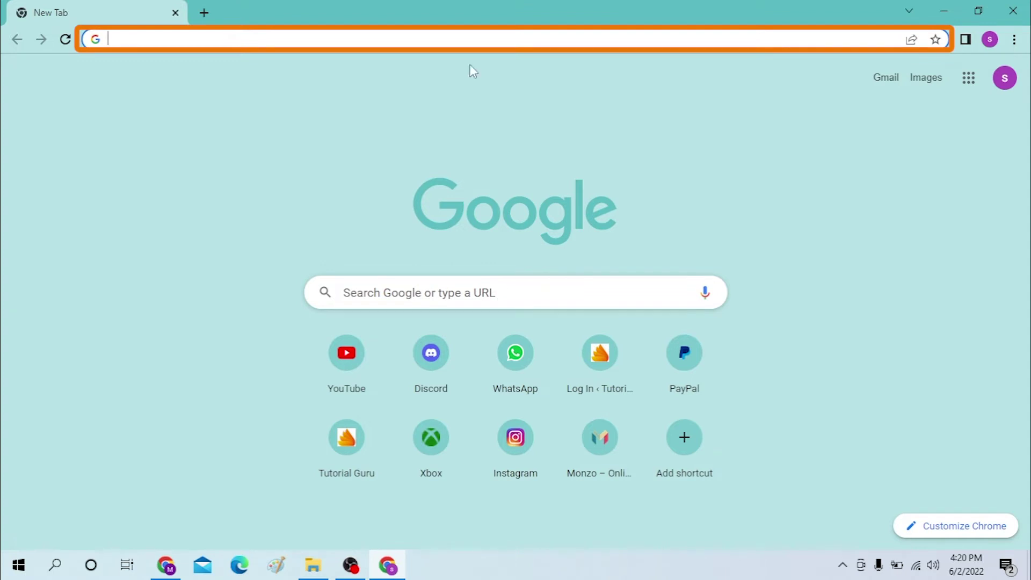
Step: Focus the address bar on Chrome's New Tab page to enter a web address
{"action": "left_click", "coordinate": [442, 37]}
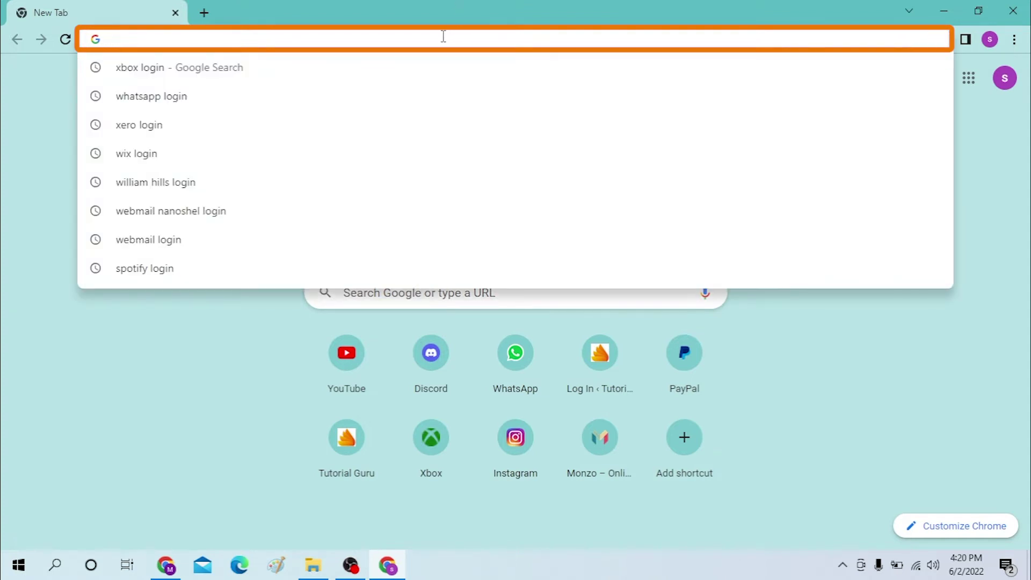
{"action": "type", "text": "app.xe"}
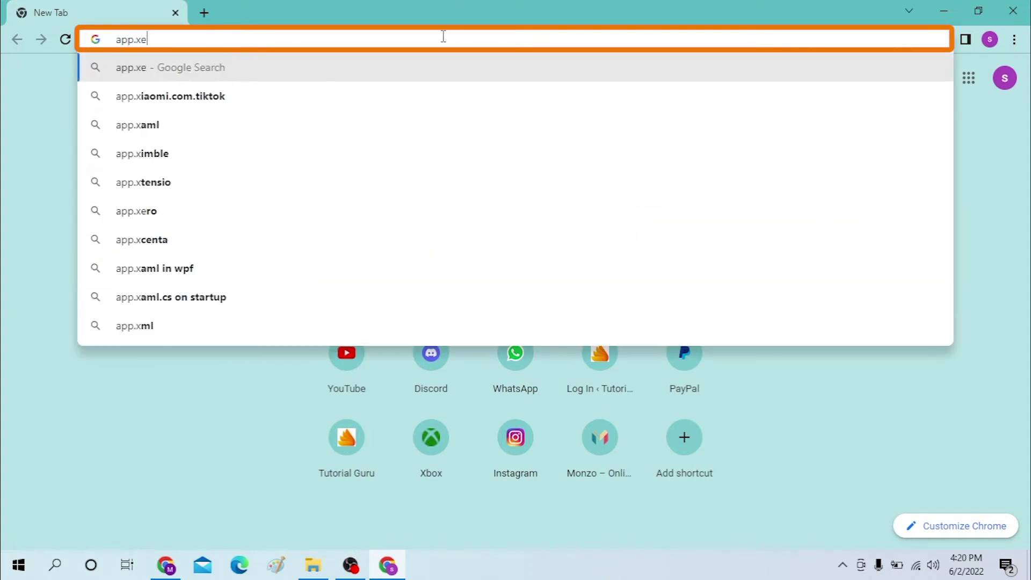
{"action": "type", "text": "xec.com"}
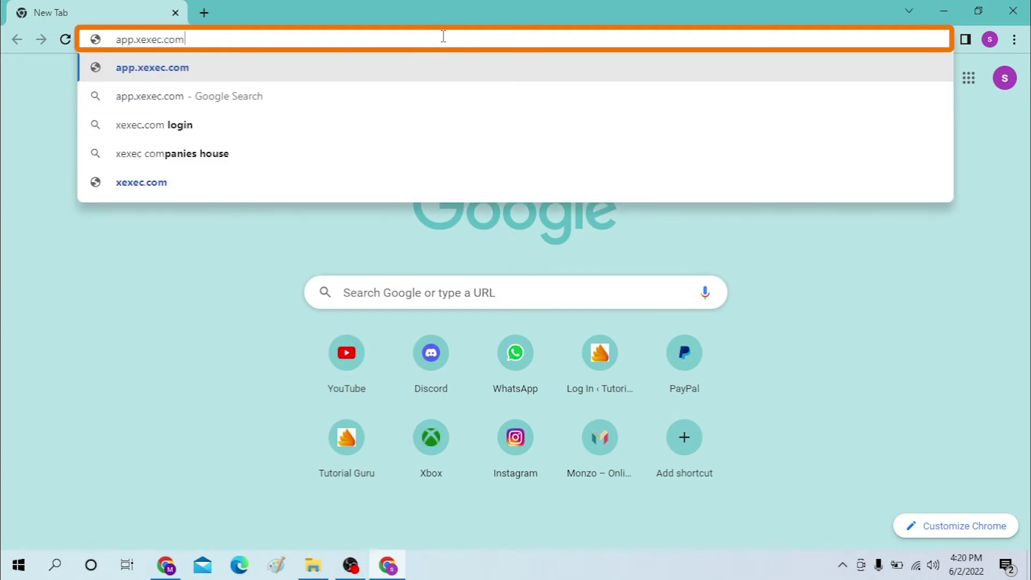
Step: Load app.xexec.com in the first tab, xexec.com in a second tab, then return to the first
{"action": "key", "text": "Return"}
{"action": "key", "text": "ctrl+t"}
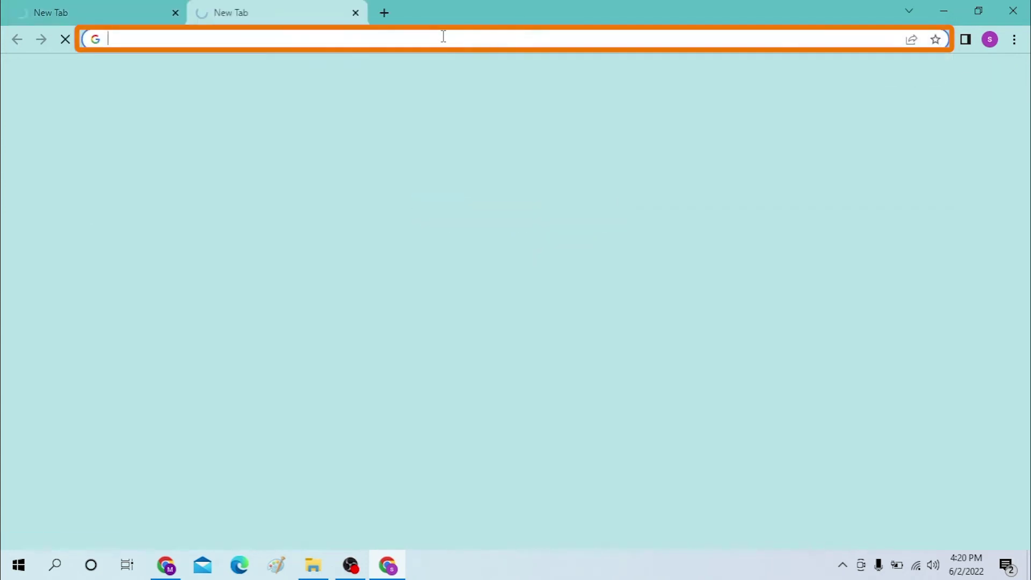
{"action": "type", "text": "xex"}
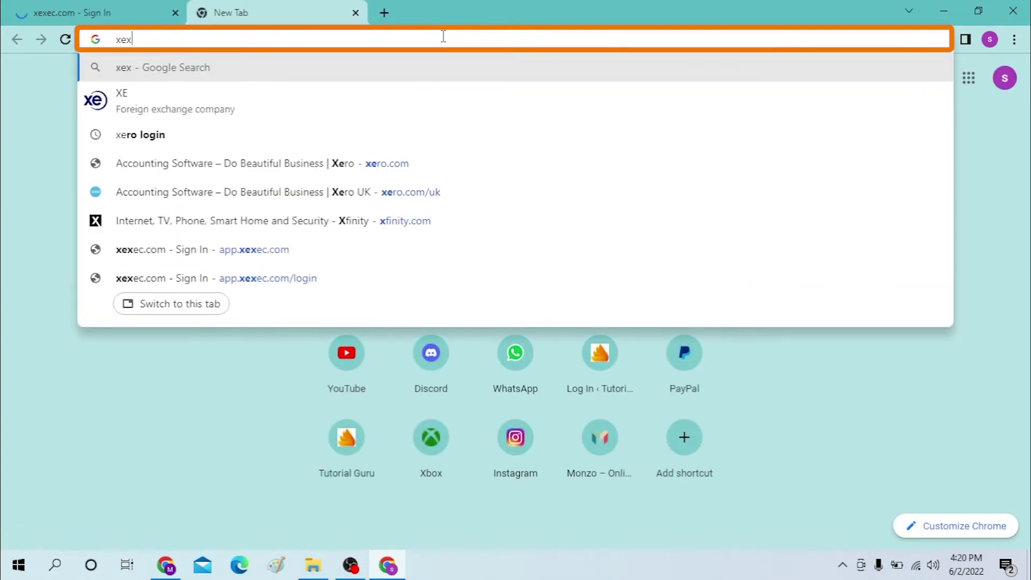
{"action": "type", "text": "ec.c"}
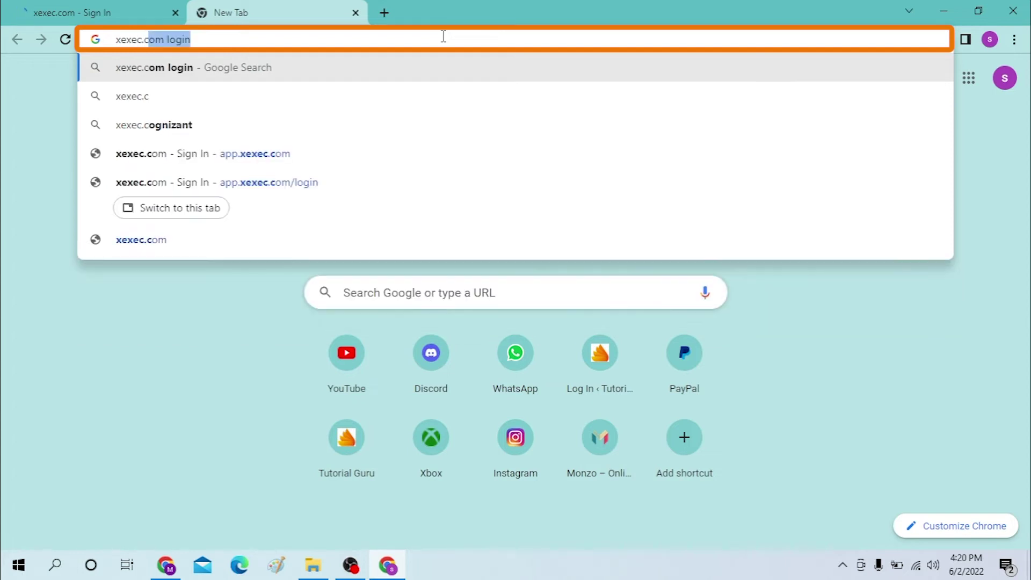
{"action": "type", "text": "om"}
{"action": "key", "text": "Return"}
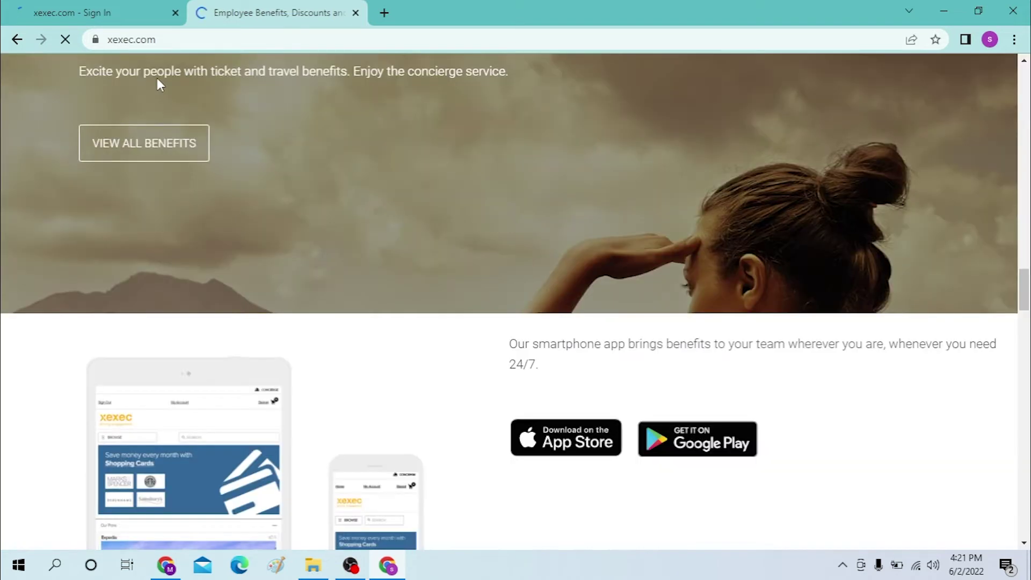
{"action": "left_click", "coordinate": [98, 6]}
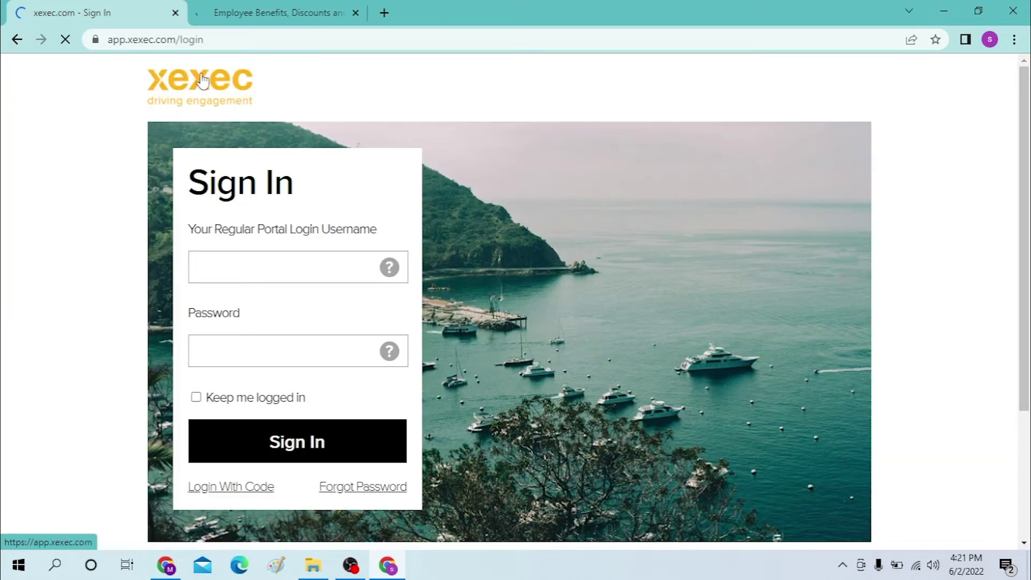
{"action": "scroll", "coordinate": [95, 185], "scroll_direction": "down", "scroll_amount": 1}
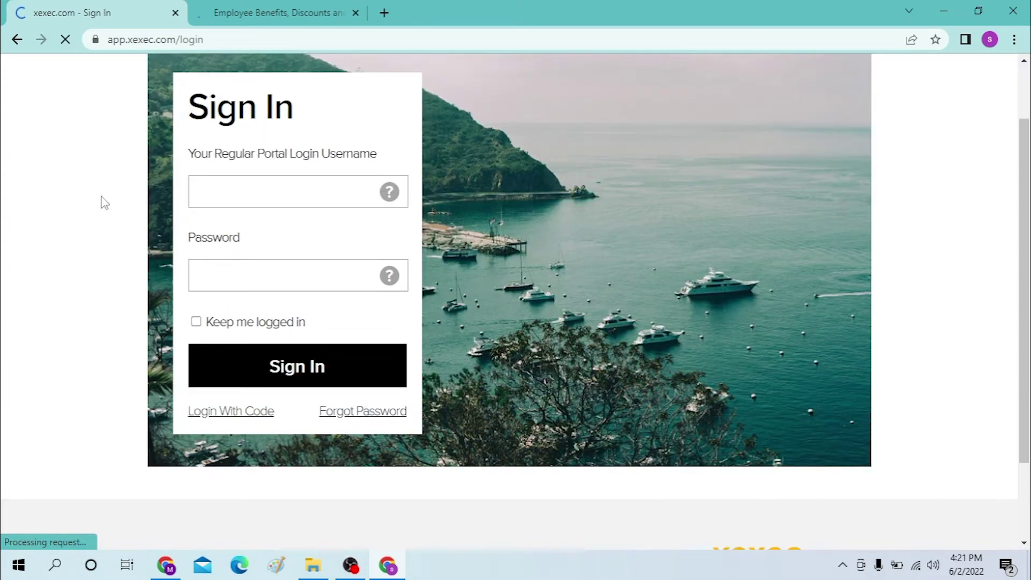
{"action": "scroll", "coordinate": [104, 200], "scroll_direction": "down", "scroll_amount": 1}
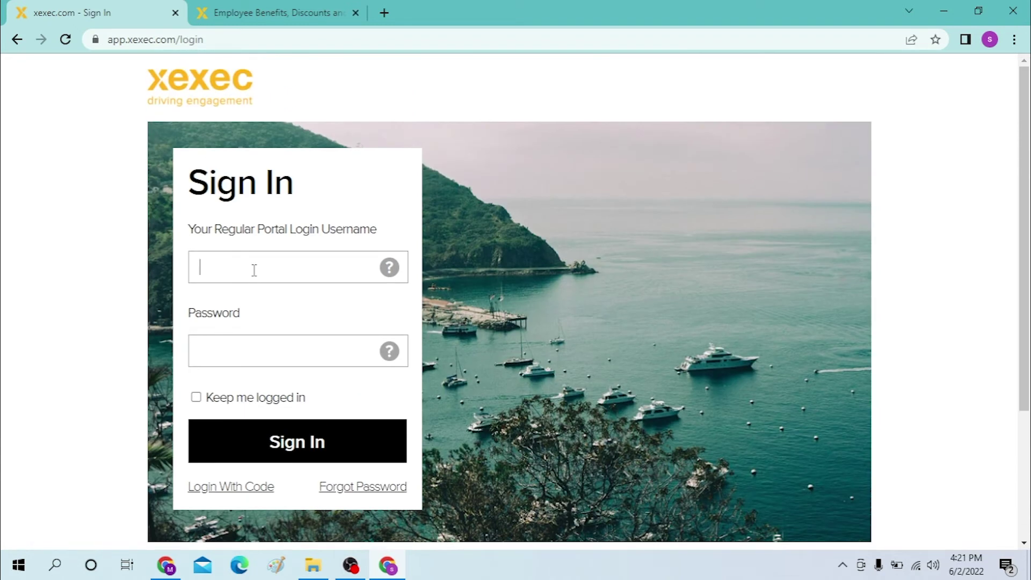
{"action": "scroll", "coordinate": [191, 279], "scroll_direction": "down", "scroll_amount": 1}
{"action": "scroll", "coordinate": [191, 279], "scroll_direction": "down", "scroll_amount": 3}
Step: Click into the empty Password field on the xexec Sign In page
{"action": "left_click", "coordinate": [234, 204]}
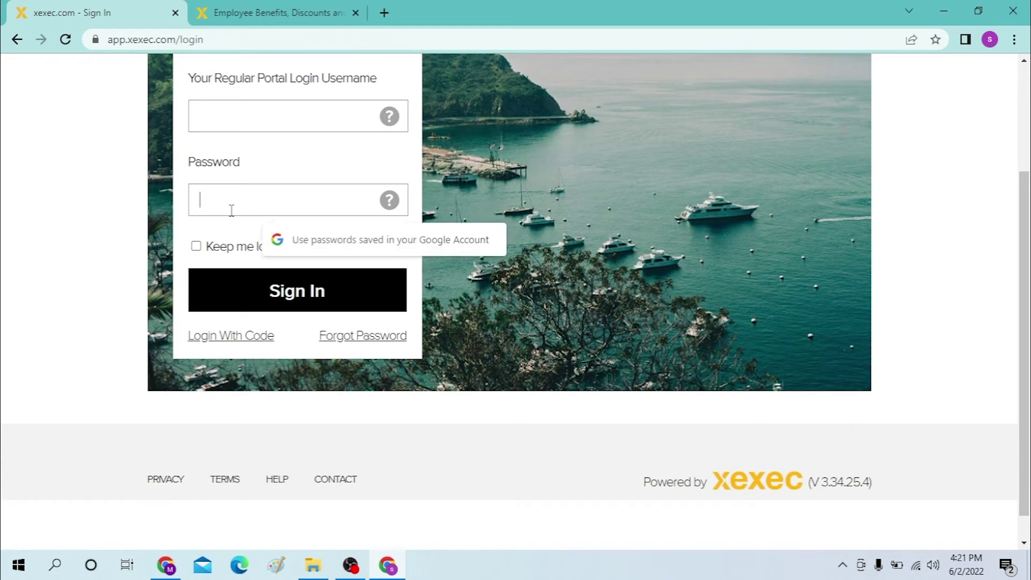
{"action": "scroll", "coordinate": [111, 199], "scroll_direction": "down", "scroll_amount": 1}
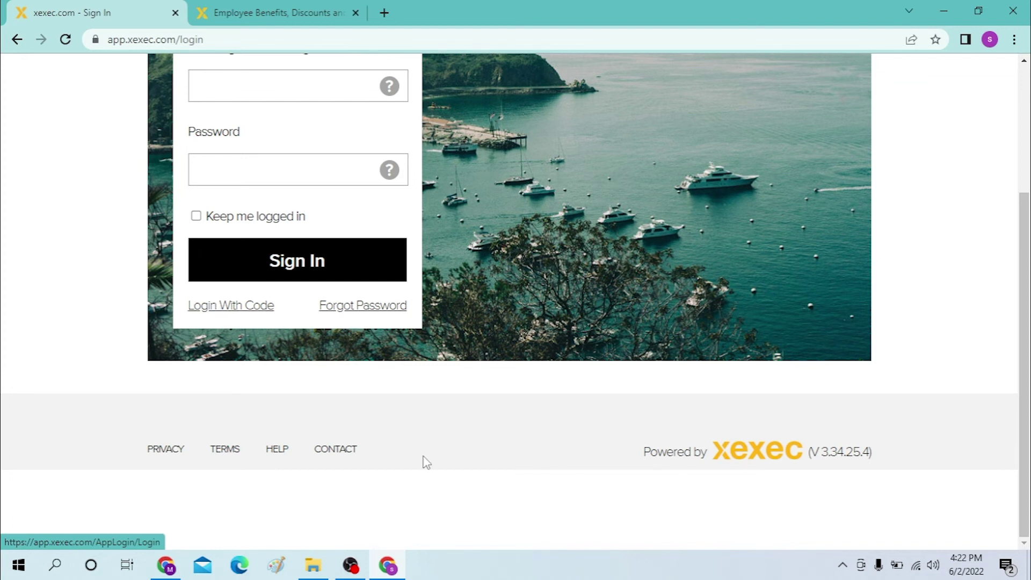
{"action": "scroll", "coordinate": [617, 508], "scroll_direction": "up", "scroll_amount": 2}
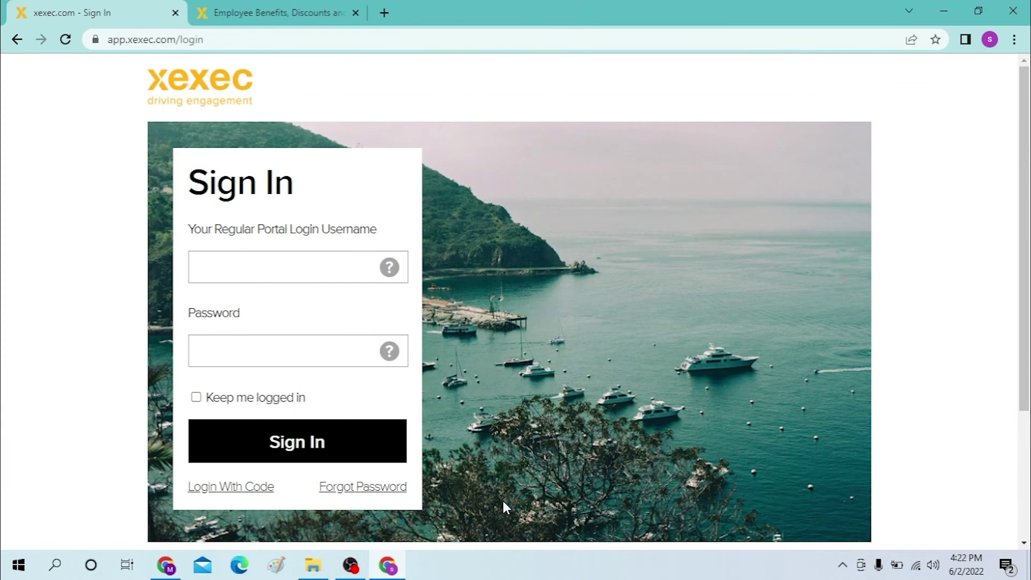